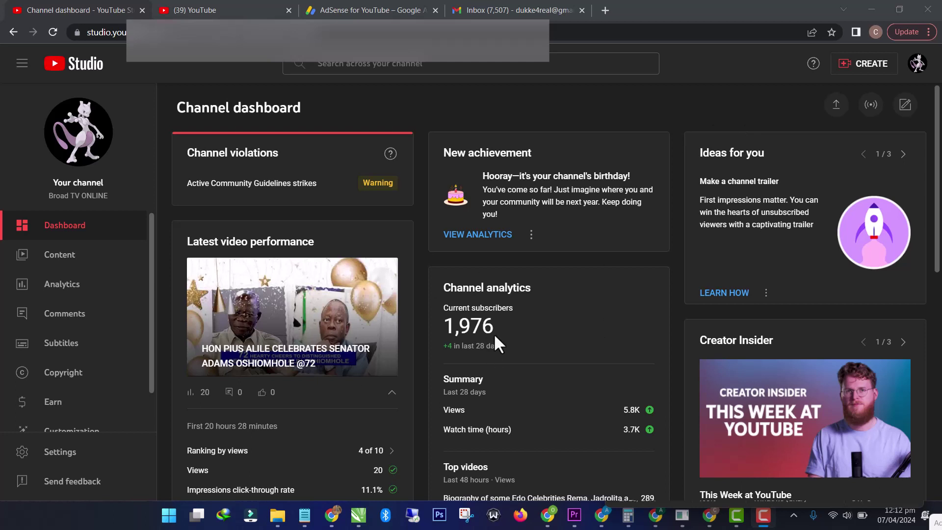
- Switch between the AdSense for YouTube tab and the channel dashboard, ending on the dashboard
{"action": "left_click", "coordinate": [367, 13]}
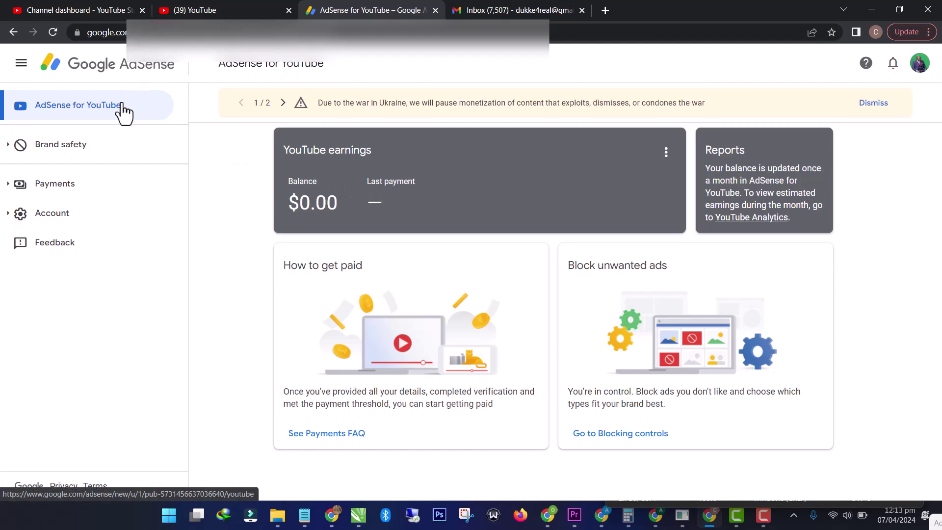
{"action": "left_click", "coordinate": [97, 8]}
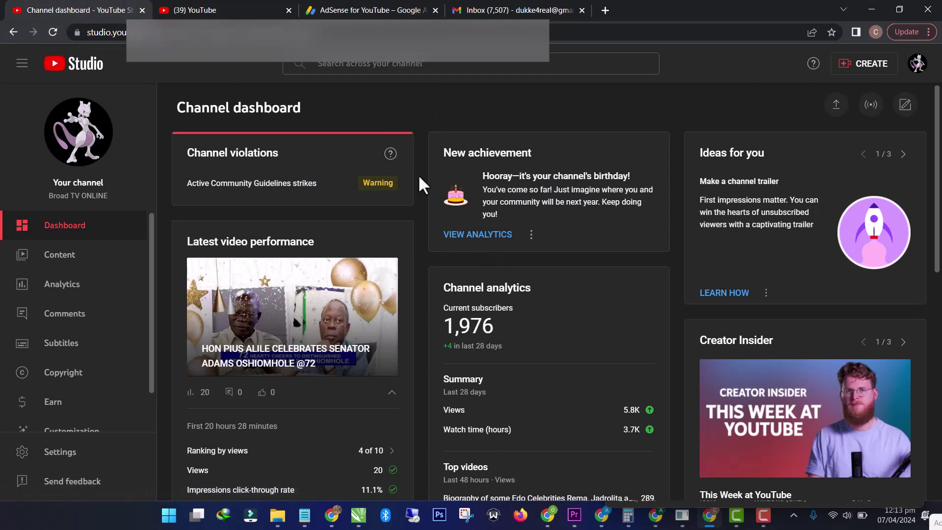
{"action": "left_click", "coordinate": [346, 9]}
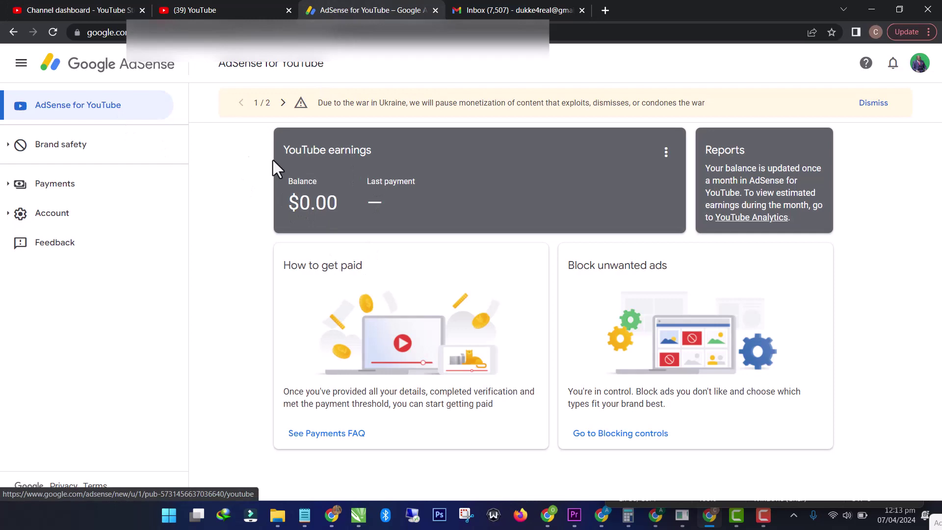
{"action": "left_click", "coordinate": [61, 9]}
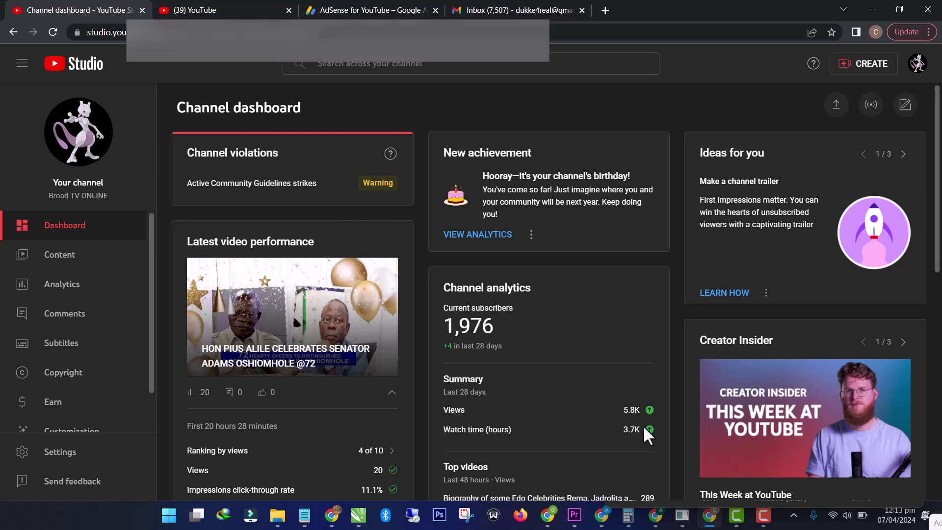
- Highlight the 3.7K watch hours and 1,976 subscriber figures on the dashboard
{"action": "left_click_drag", "start_coordinate": [622, 427], "coordinate": [655, 429]}
{"action": "left_click_drag", "start_coordinate": [443, 326], "coordinate": [502, 327]}
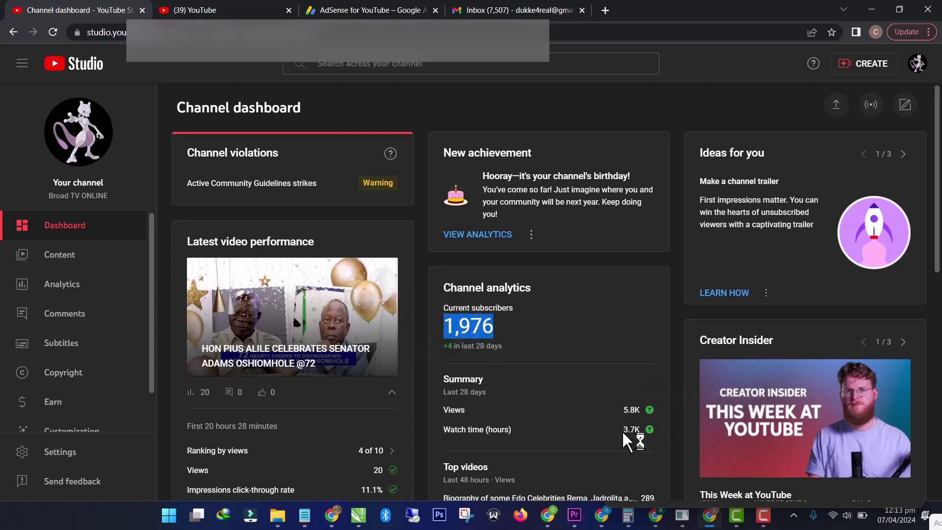
{"action": "left_click_drag", "start_coordinate": [622, 428], "coordinate": [646, 431]}
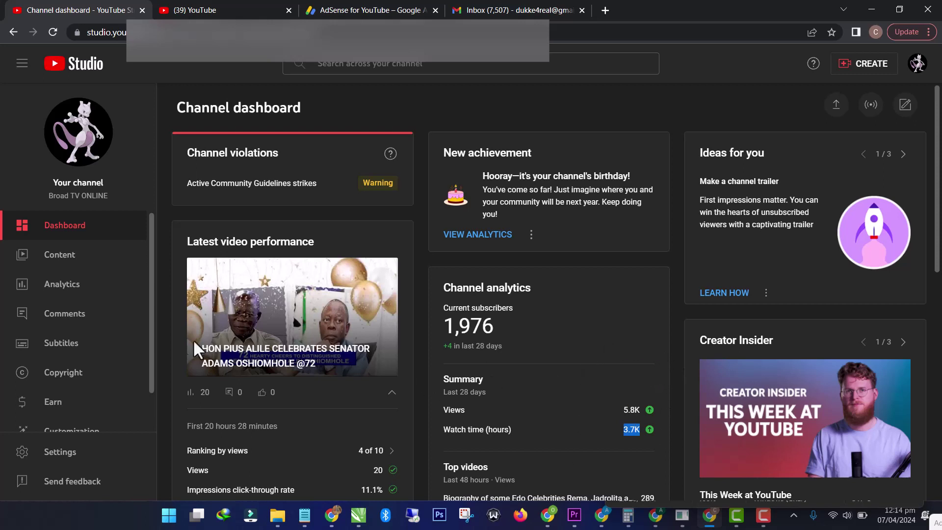
- Go to Earn and highlight the Review Base terms and YouTube Partner Program terms steps
{"action": "left_click", "coordinate": [76, 407]}
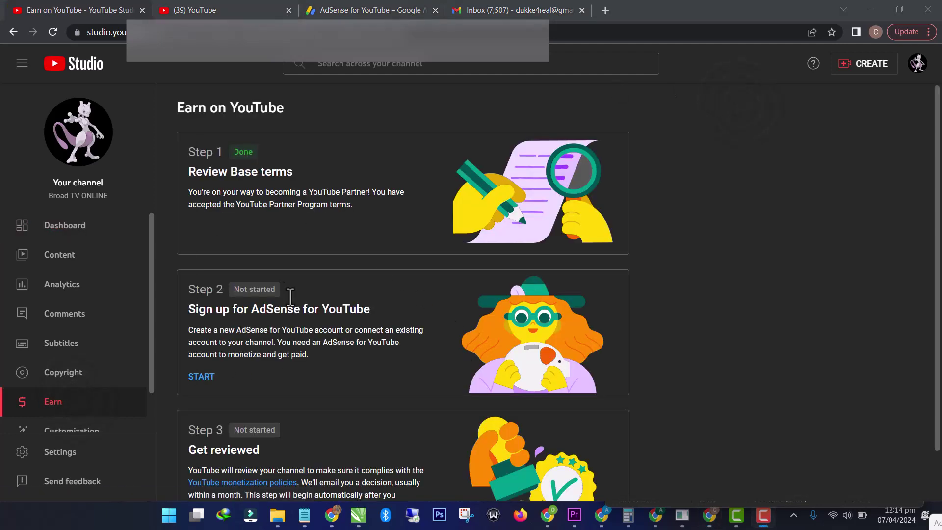
{"action": "left_click_drag", "start_coordinate": [195, 172], "coordinate": [293, 171]}
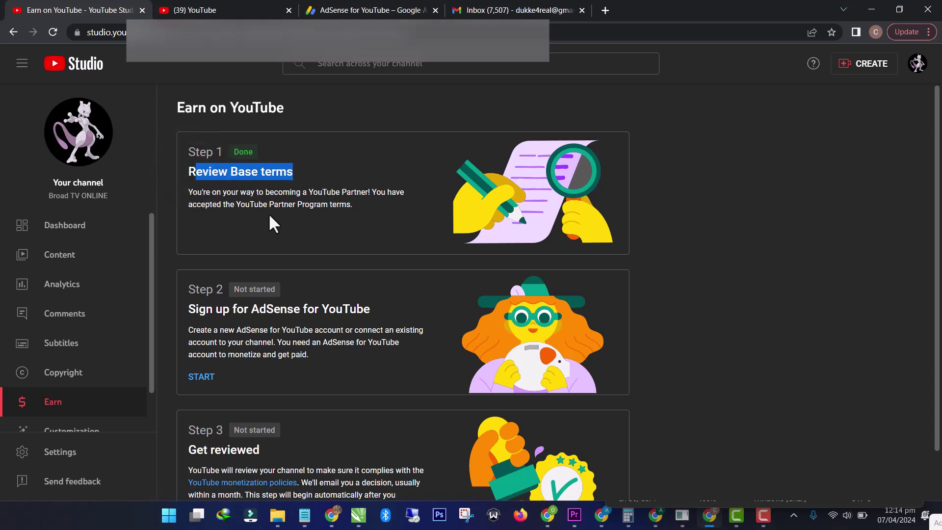
{"action": "left_click_drag", "start_coordinate": [250, 205], "coordinate": [308, 206]}
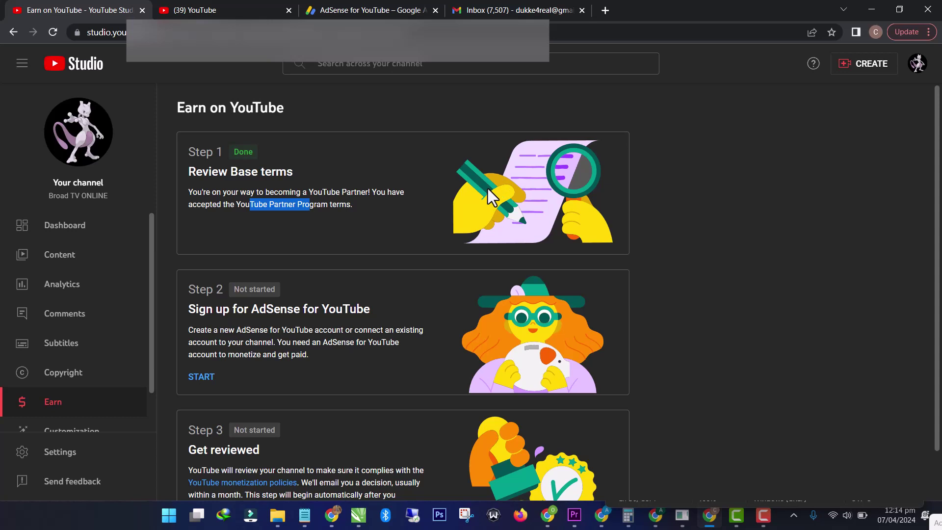
{"action": "left_click_drag", "start_coordinate": [341, 213], "coordinate": [303, 204]}
- Start Step 2 and answer 'Yes, I have an existing AdSense account' in the dropdown
{"action": "left_click", "coordinate": [201, 376]}
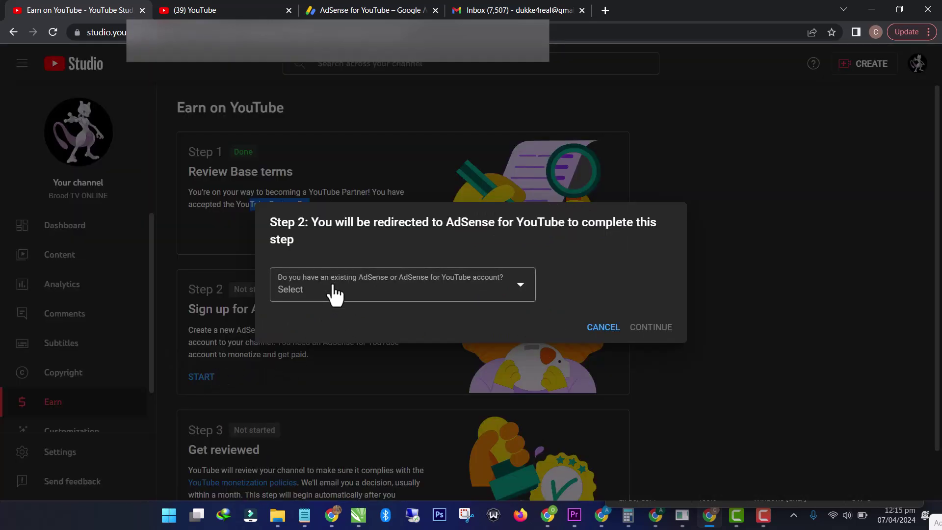
{"action": "left_click", "coordinate": [334, 294]}
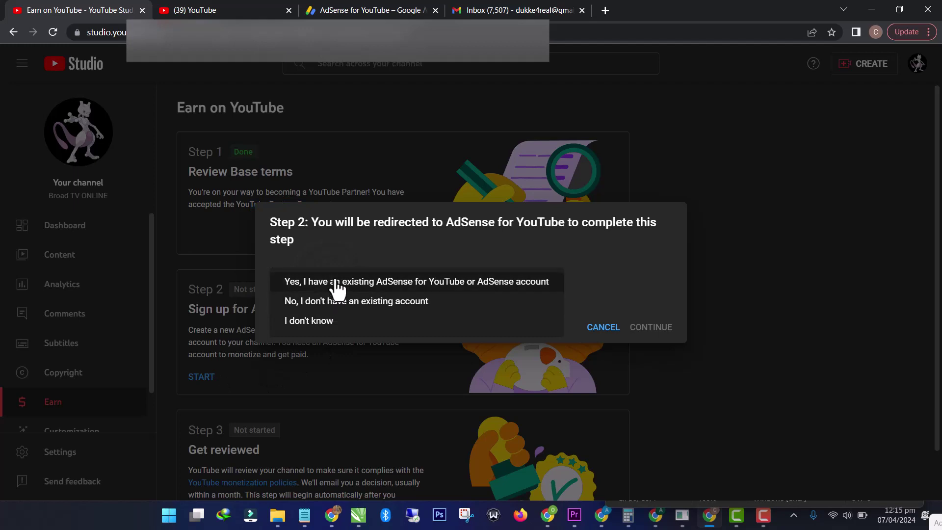
{"action": "left_click", "coordinate": [337, 285]}
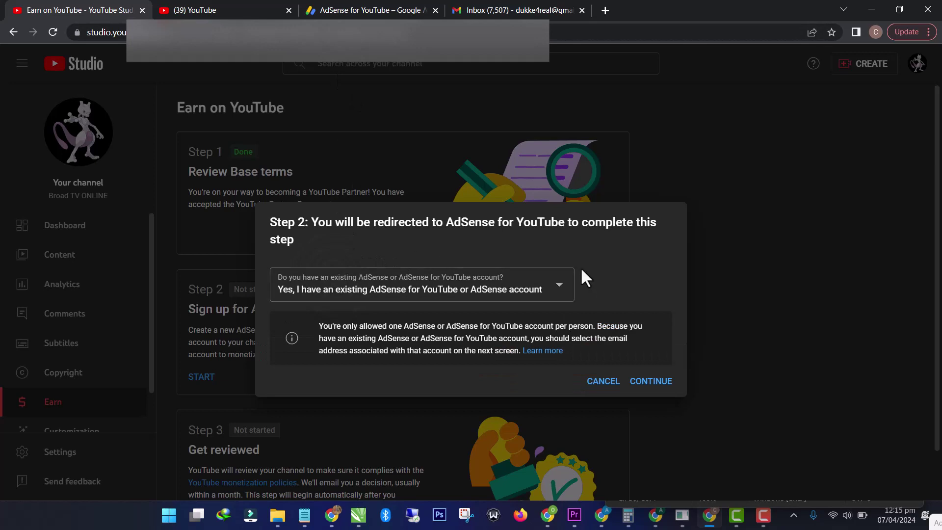
{"action": "left_click", "coordinate": [464, 284]}
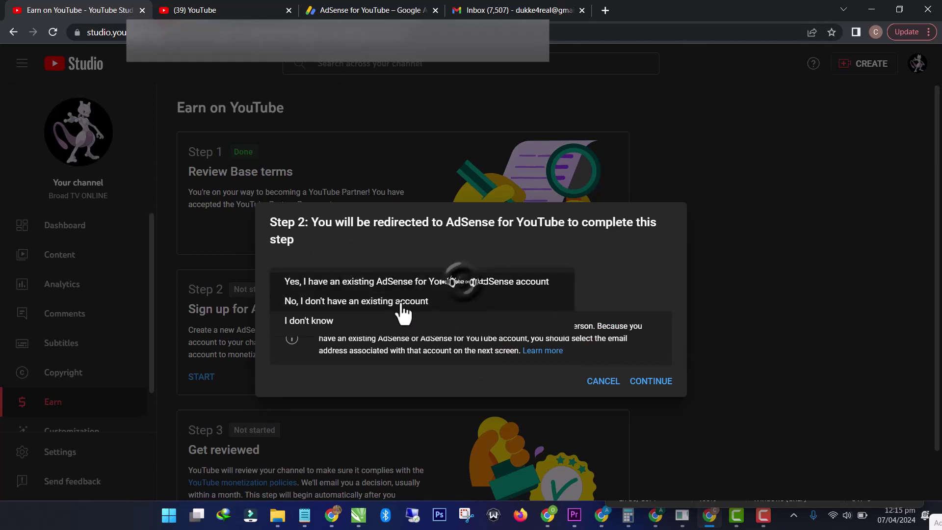
{"action": "left_click", "coordinate": [661, 261]}
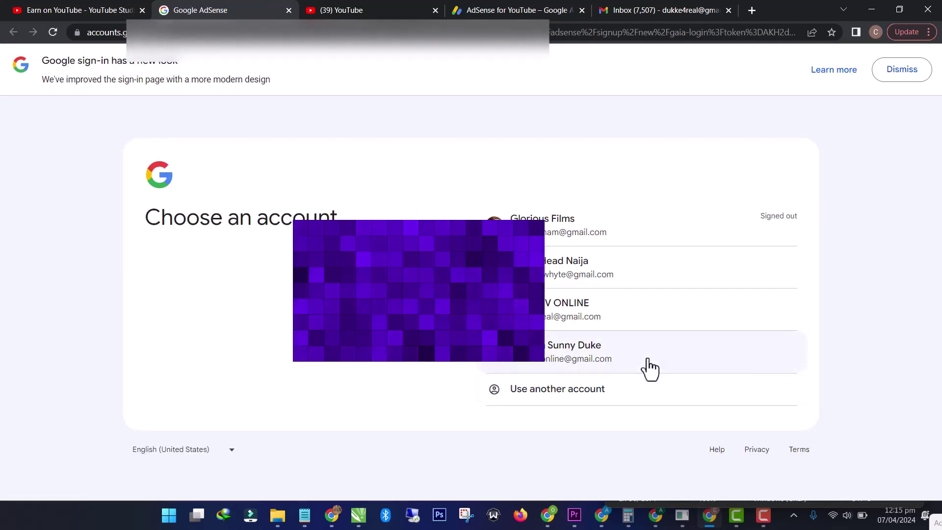
- Choose the channel's Google account on the Choose an account screen
{"action": "left_click", "coordinate": [567, 313]}
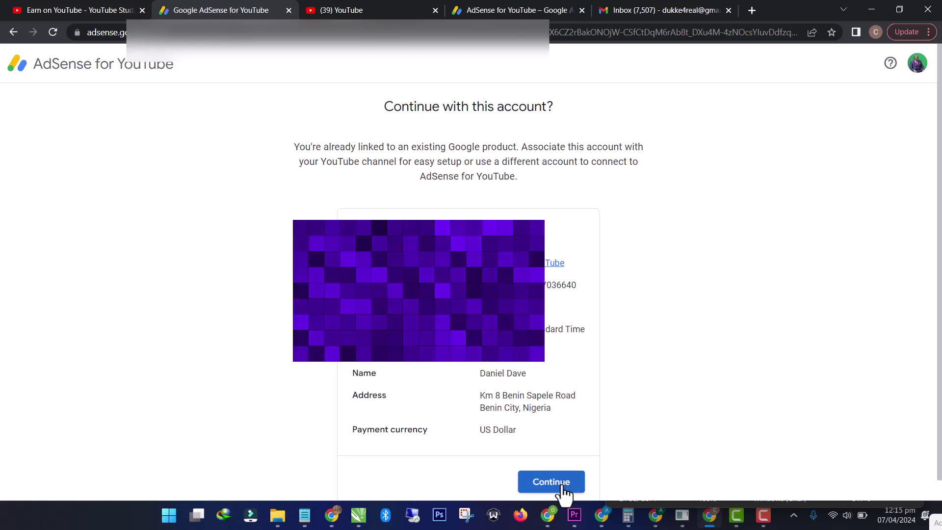
- Confirm continuing with the existing AdSense account, then choose Set up account
{"action": "left_click", "coordinate": [563, 485]}
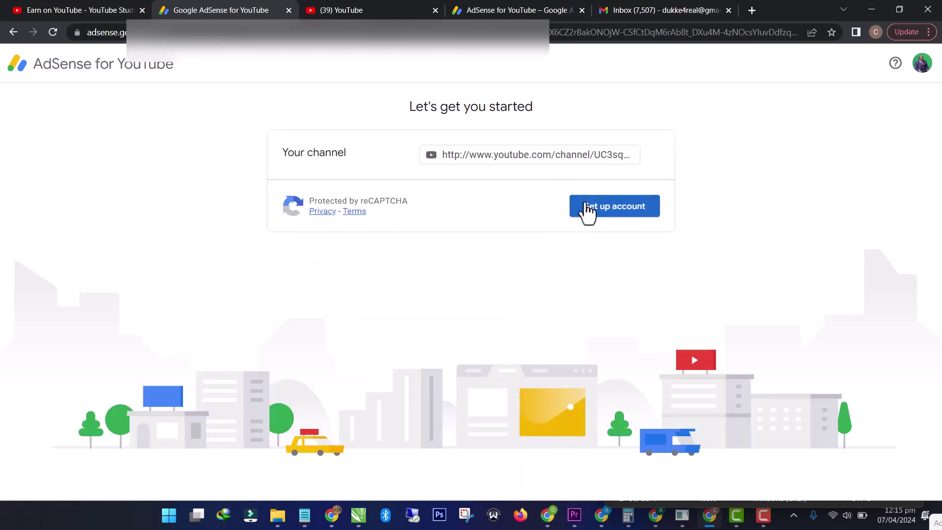
{"action": "left_click", "coordinate": [611, 208]}
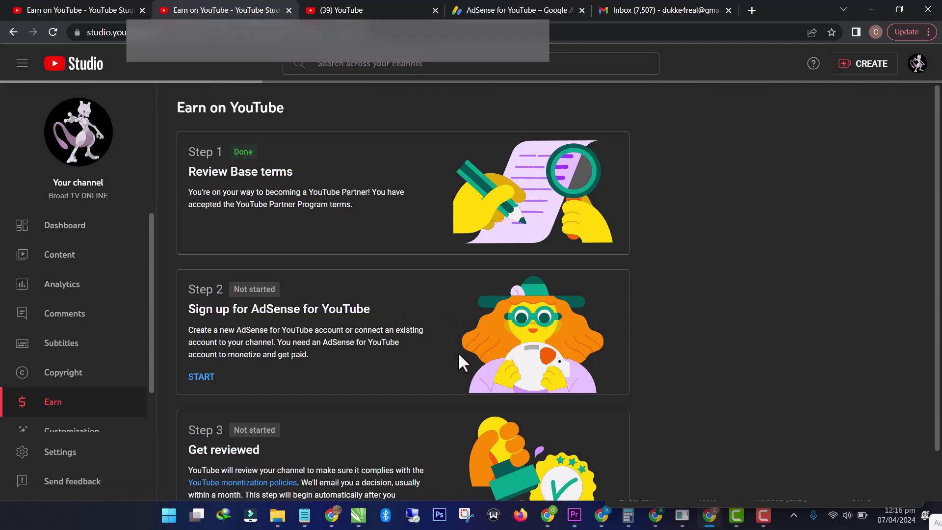
- Return to the Earn tab and highlight Step 2's status and its AdSense sign-up heading
{"action": "left_click", "coordinate": [490, 9]}
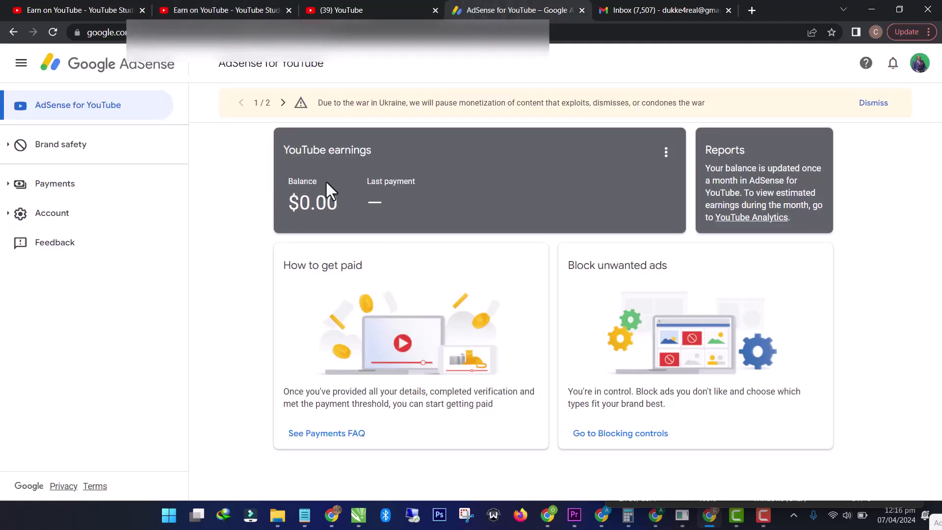
{"action": "left_click", "coordinate": [241, 9]}
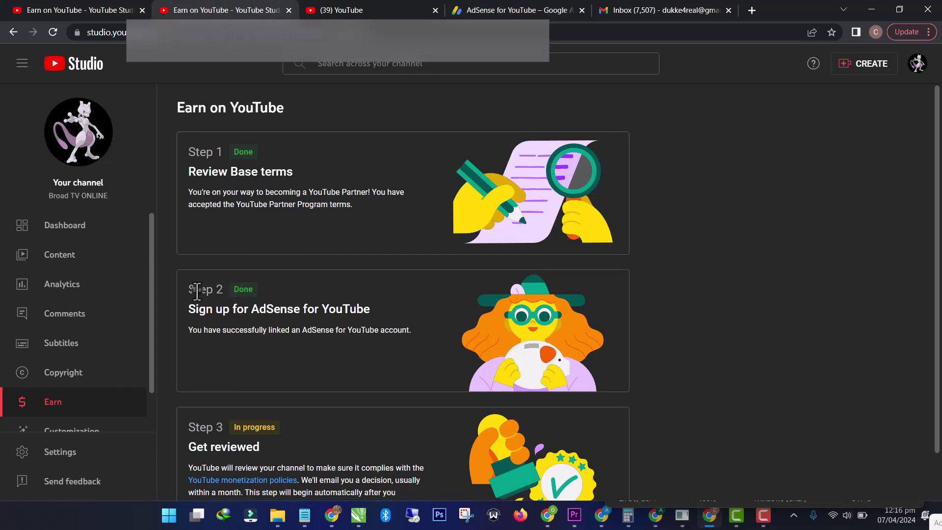
{"action": "left_click_drag", "start_coordinate": [196, 289], "coordinate": [215, 289]}
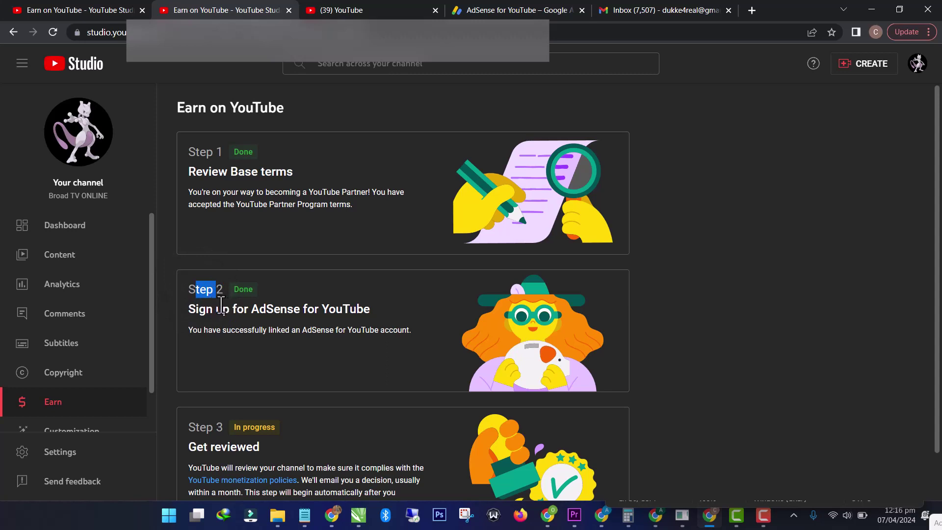
{"action": "left_click_drag", "start_coordinate": [199, 309], "coordinate": [321, 309]}
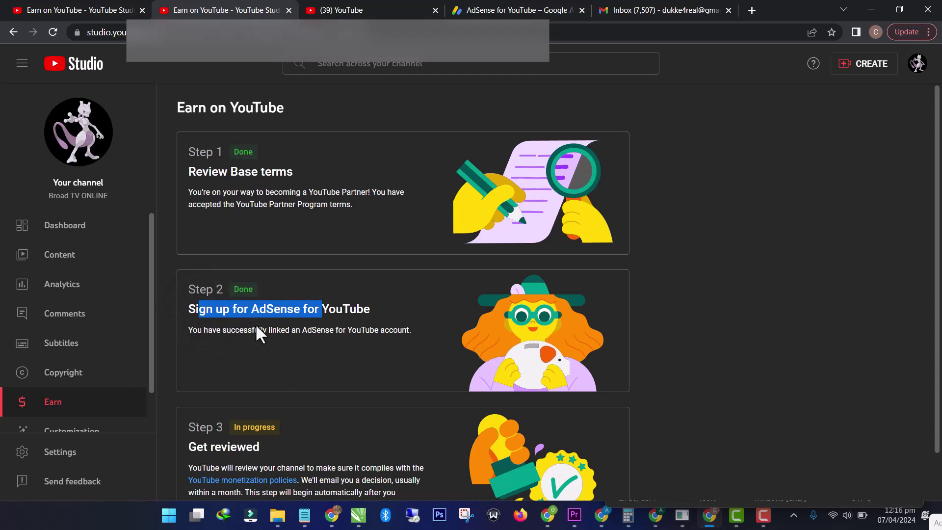
- Scroll down to highlight the Get reviewed step, then glance at the AdSense tab and return
{"action": "scroll", "coordinate": [258, 334], "scroll_direction": "down", "scroll_amount": 1}
{"action": "left_click_drag", "start_coordinate": [198, 396], "coordinate": [260, 397]}
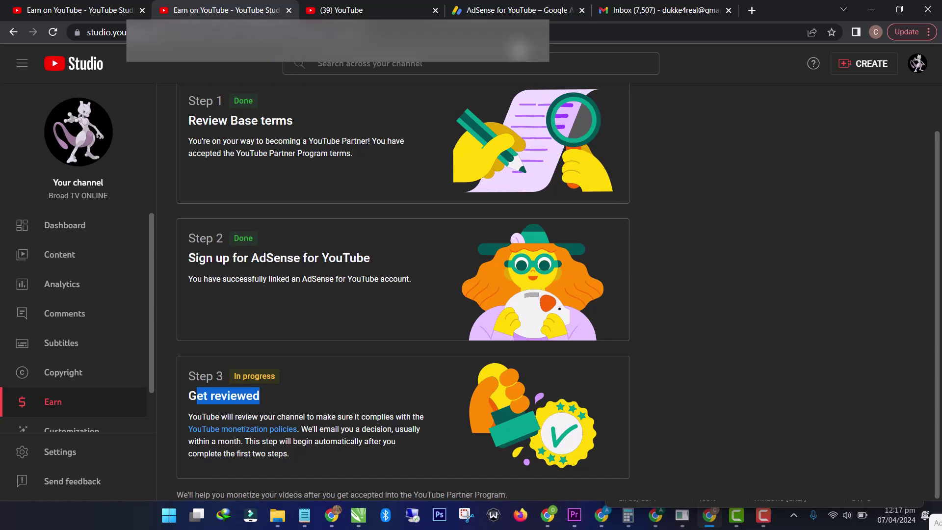
{"action": "left_click", "coordinate": [510, 9]}
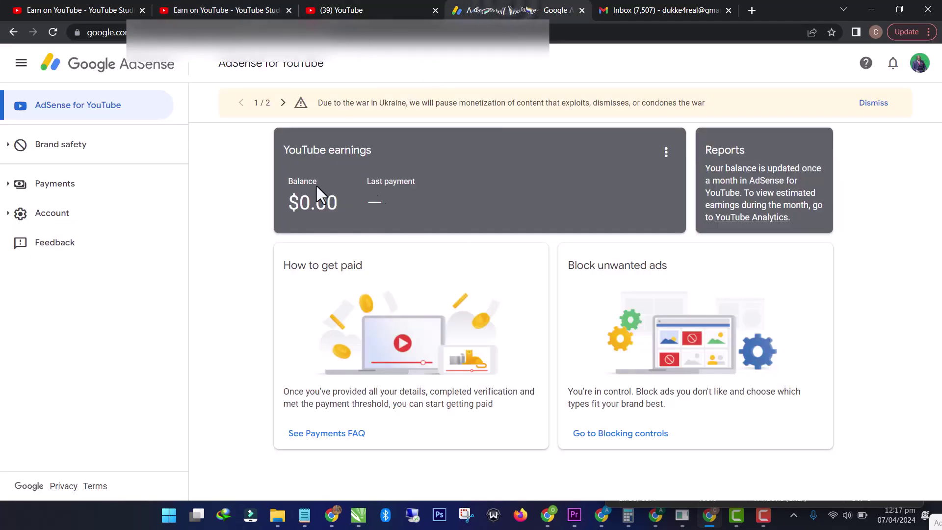
{"action": "left_click", "coordinate": [231, 8]}
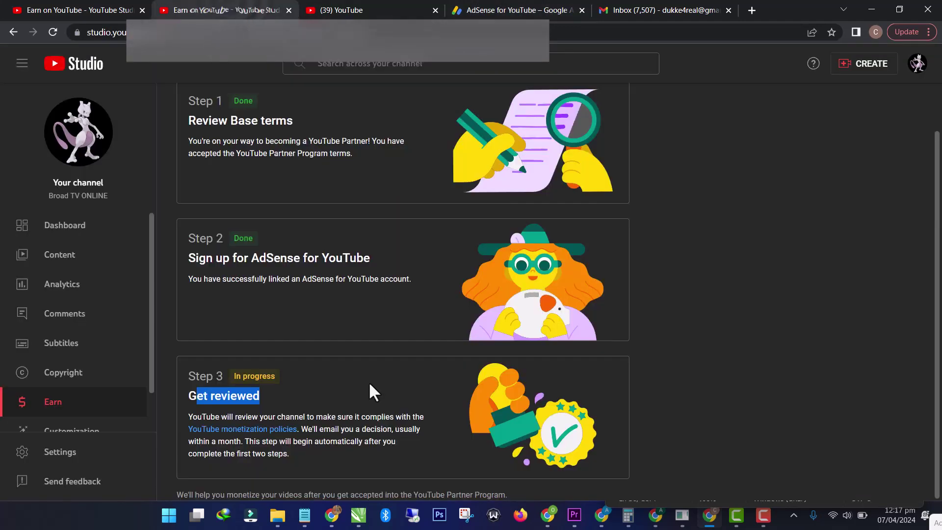